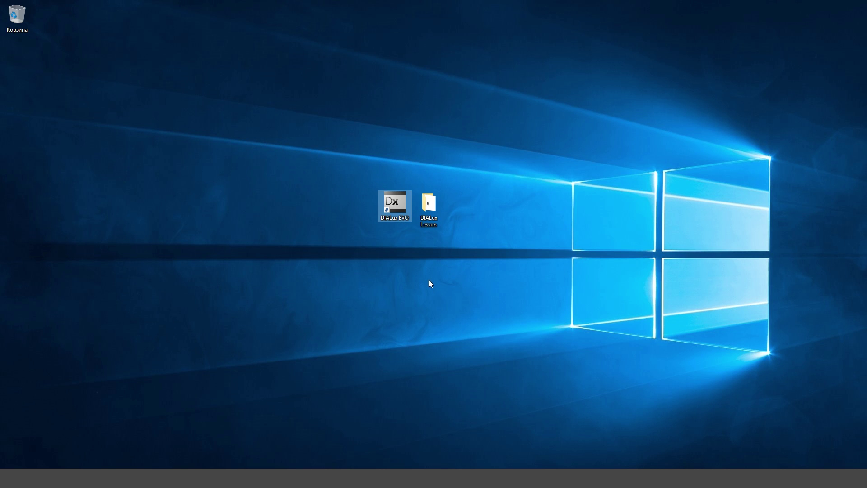
# Launch DIALux evo and start a new 'Outdoor and building planning' project
pyautogui.doubleClick(398, 207)
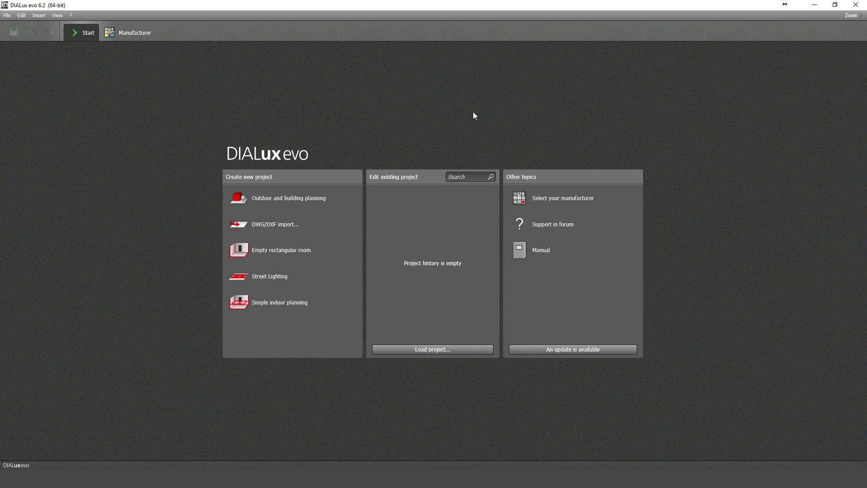
pyautogui.click(277, 198)
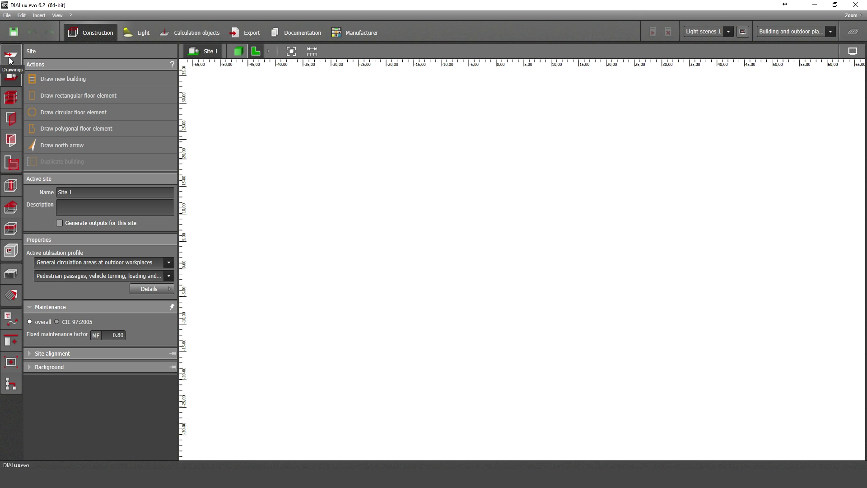
# Switch to the Drawings panel for Site 1
pyautogui.click(10, 56)
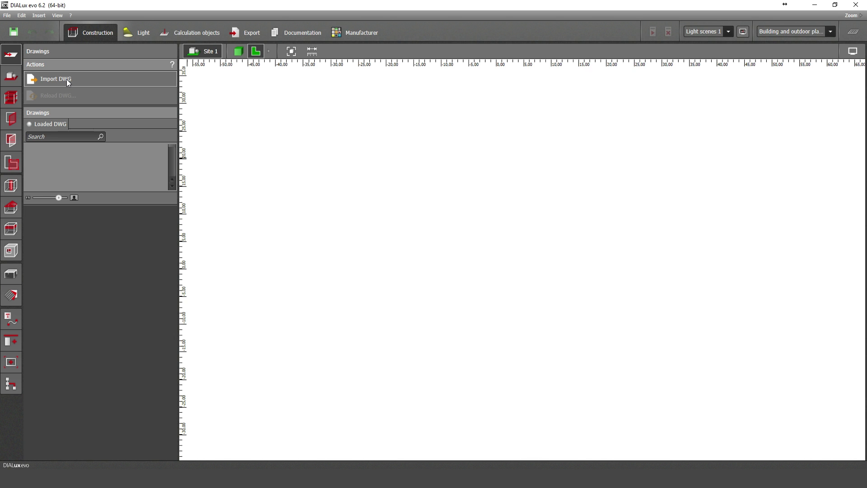
# Import the 'drawing' DWG file from the DIALux Lesson folder onto the site
pyautogui.click(66, 79)
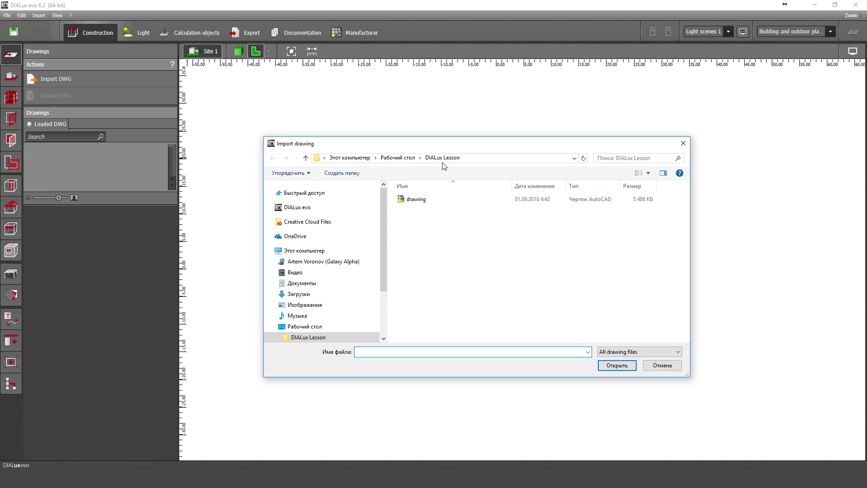
pyautogui.moveTo(445, 143); pyautogui.dragTo(440, 120)
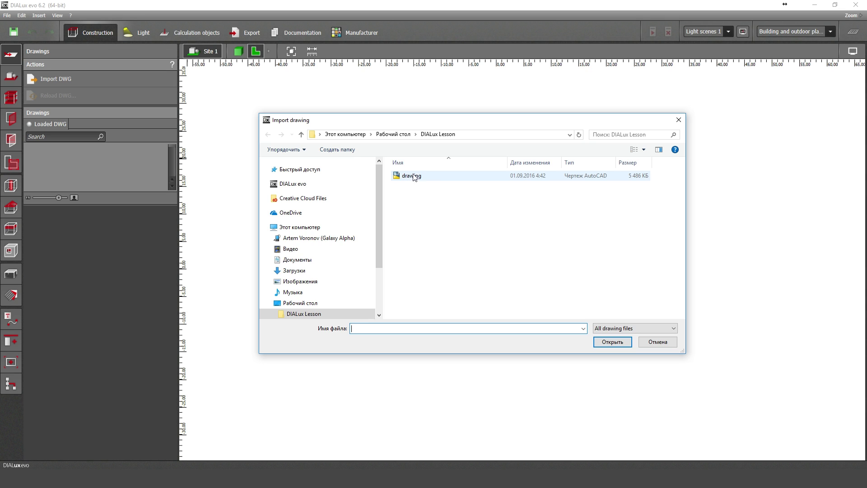
pyautogui.click(412, 179)
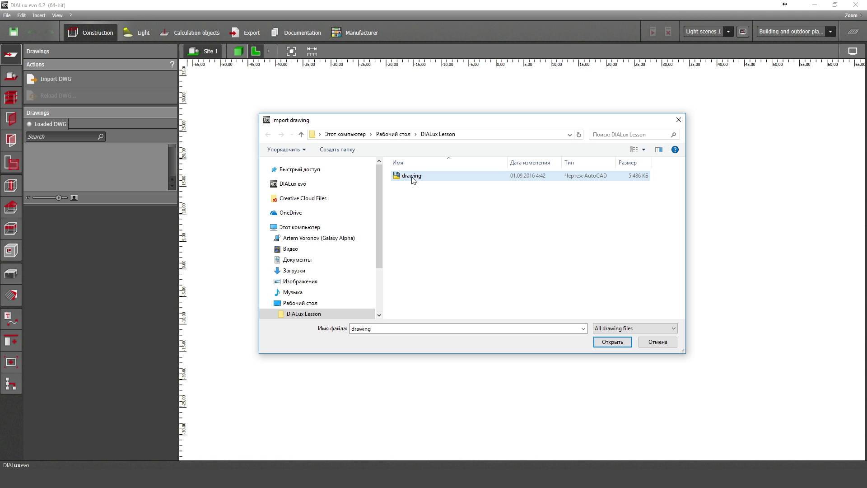
pyautogui.doubleClick(412, 178)
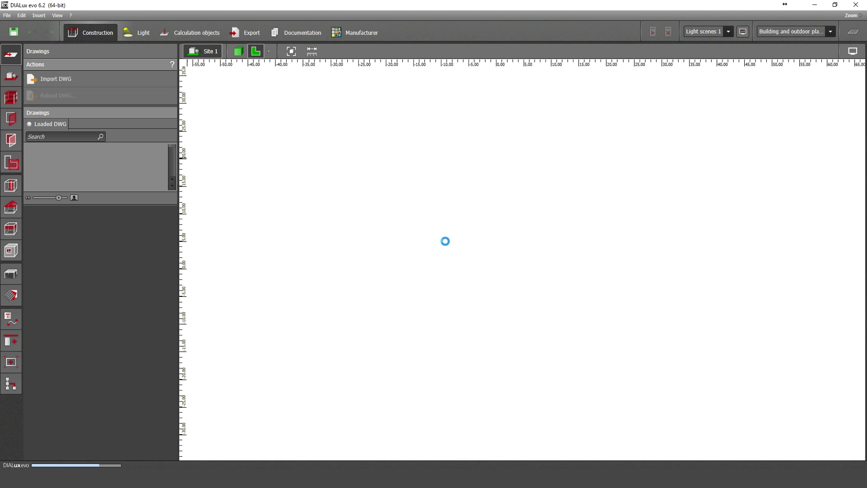
# Zoom to the apartment plan and measure its top wall, reading 4.740 m
pyautogui.scroll(5, 528, 209)
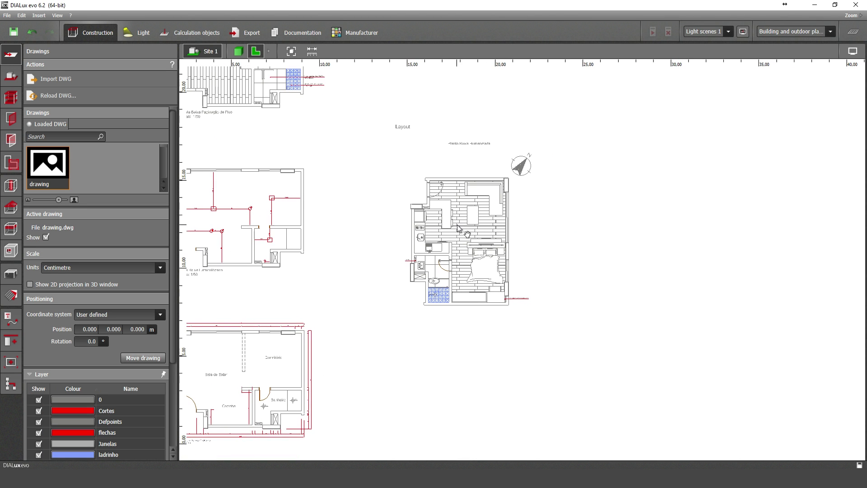
pyautogui.scroll(4, 452, 198)
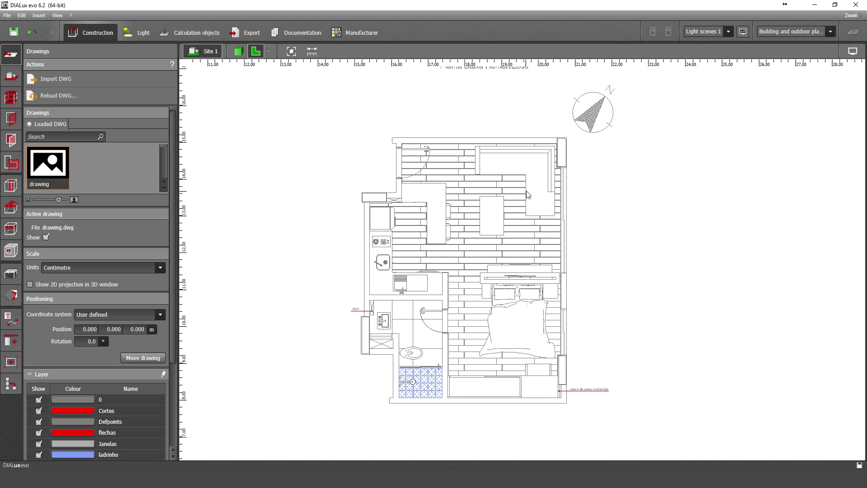
pyautogui.moveTo(549, 183); pyautogui.dragTo(537, 207, button='middle')
pyautogui.scroll(3, 455, 184)
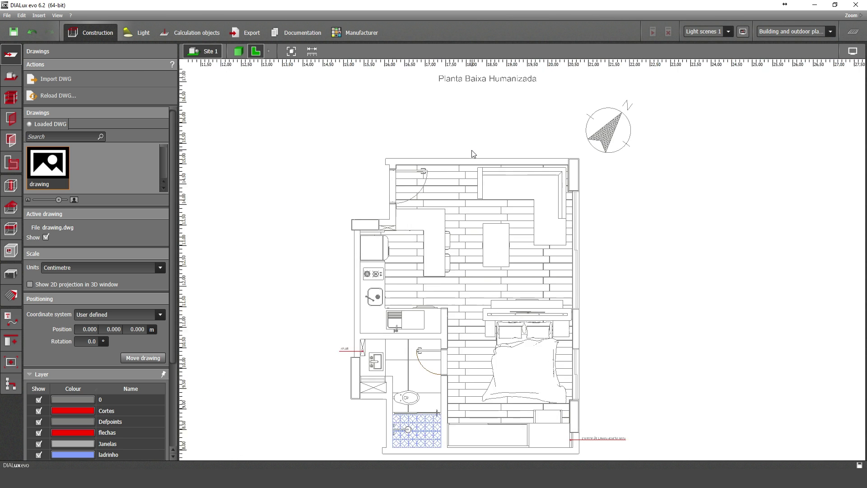
pyautogui.moveTo(469, 184); pyautogui.dragTo(468, 202, button='middle')
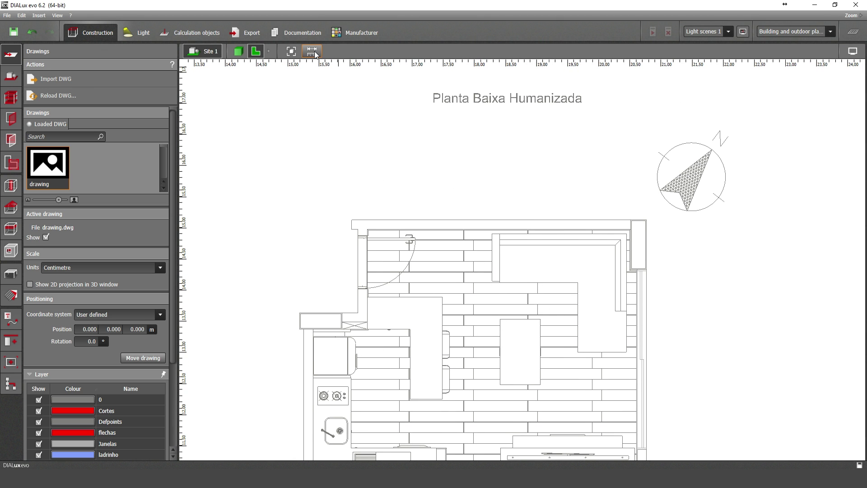
pyautogui.click(352, 220)
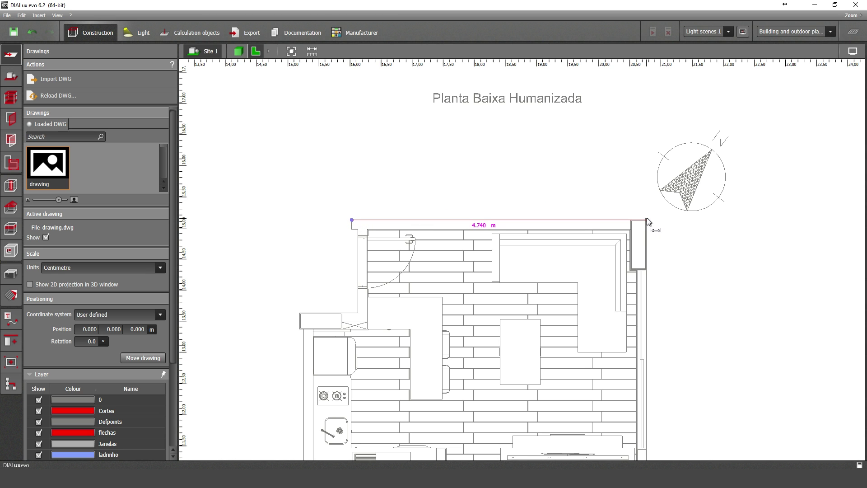
pyautogui.click(647, 220)
pyautogui.scroll(2, 479, 228)
pyautogui.scroll(1, 479, 228)
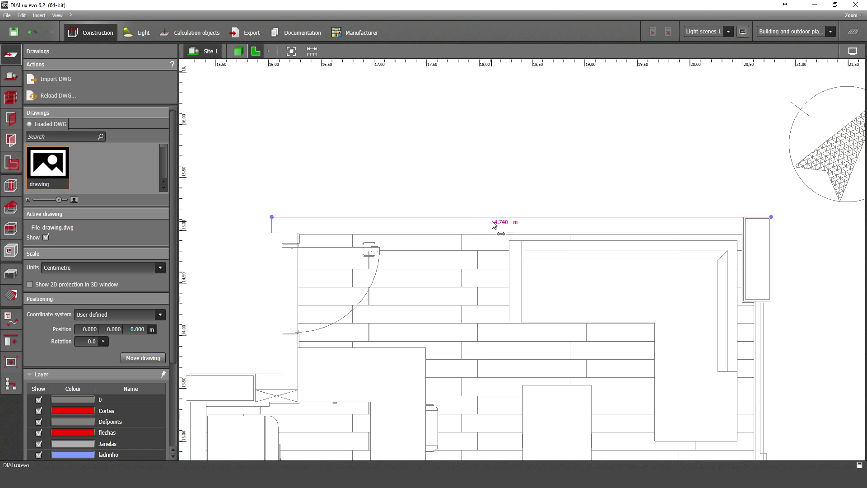
pyautogui.moveTo(494, 221); pyautogui.dragTo(519, 166, button='middle')
pyautogui.press('Escape')
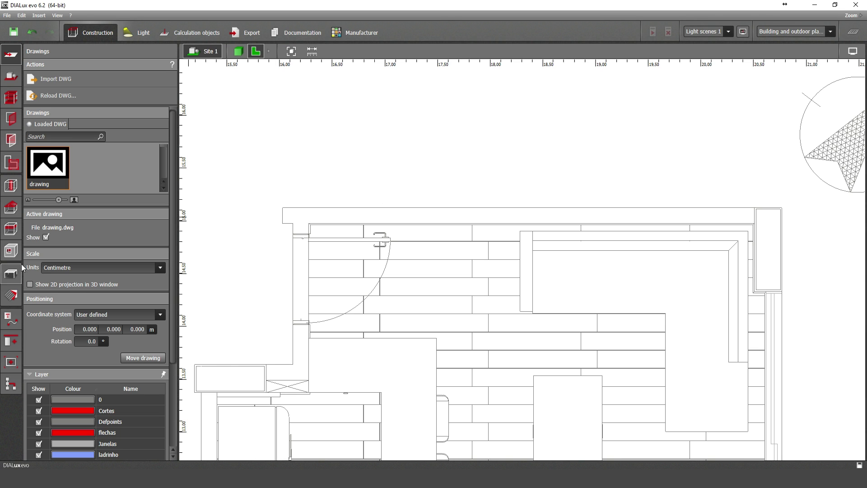
# Change the drawing units to Metres
pyautogui.click(82, 268)
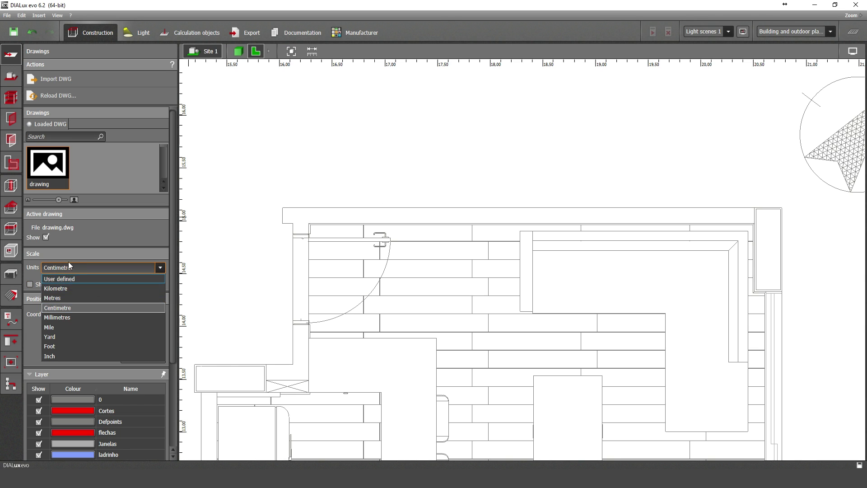
pyautogui.click(74, 298)
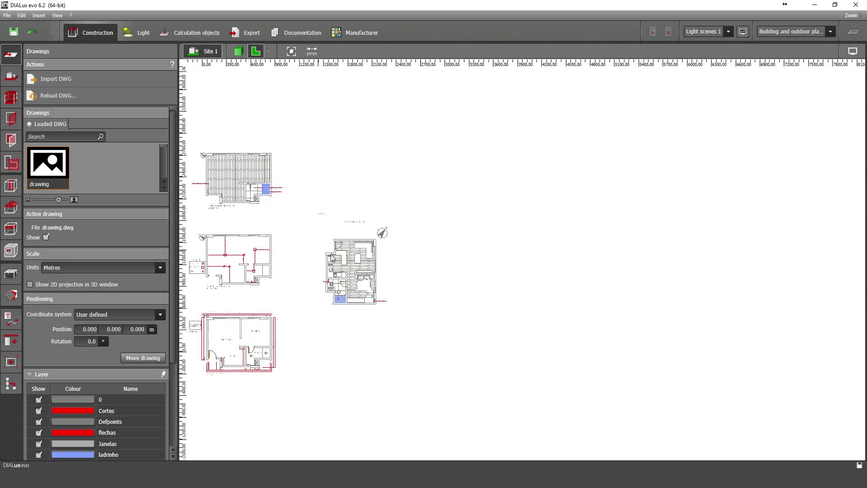
pyautogui.scroll(5, 331, 257)
pyautogui.scroll(2, 361, 208)
pyautogui.scroll(2, 382, 224)
pyautogui.scroll(2, 384, 231)
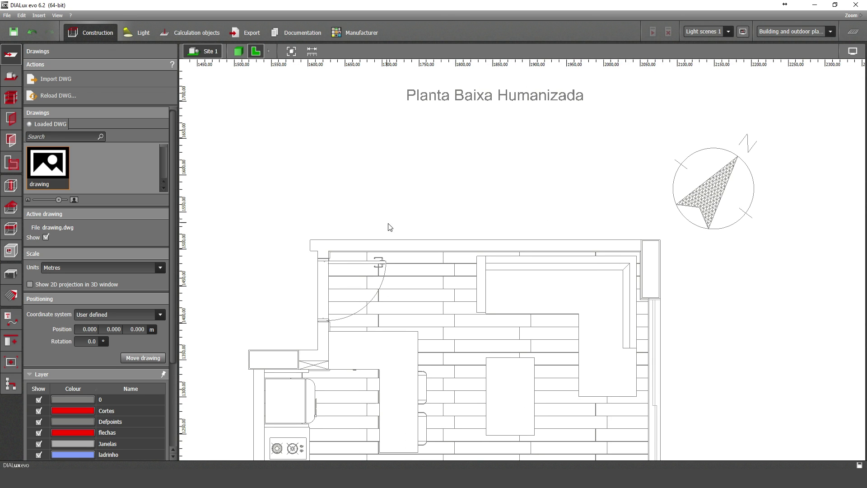
# Re-measure the plan's top edge, getting an implausible 474.000 m, then clear it
pyautogui.click(311, 51)
pyautogui.click(310, 243)
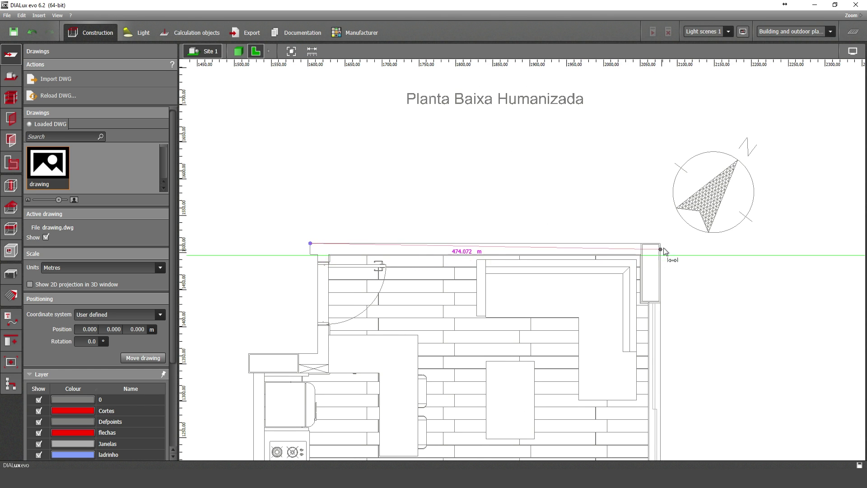
pyautogui.click(663, 250)
pyautogui.scroll(2, 484, 267)
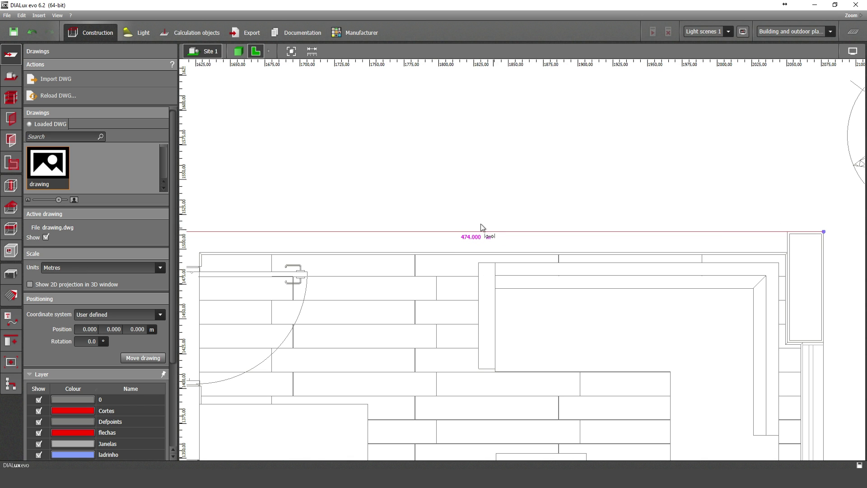
pyautogui.scroll(-2, 482, 227)
pyautogui.scroll(-2, 447, 246)
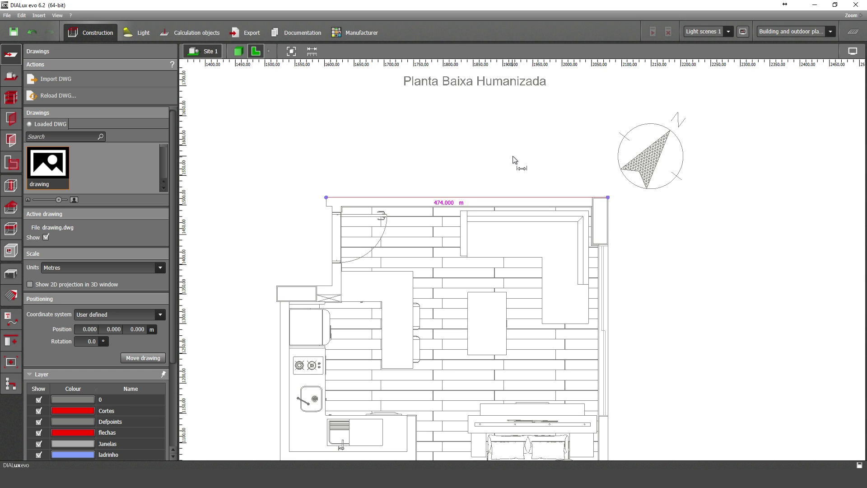
pyautogui.press('Escape')
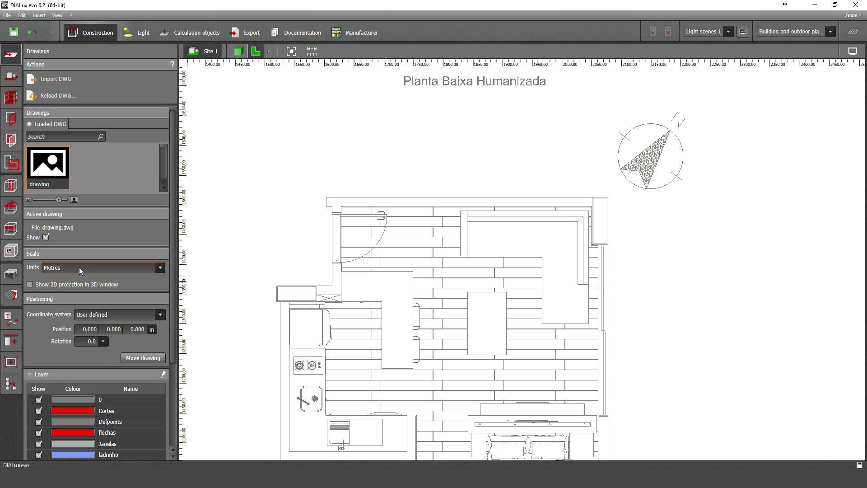
# Set the drawing units back to Centimetre and re-measure the top edge at 4.740 m
pyautogui.click(80, 267)
pyautogui.click(54, 308)
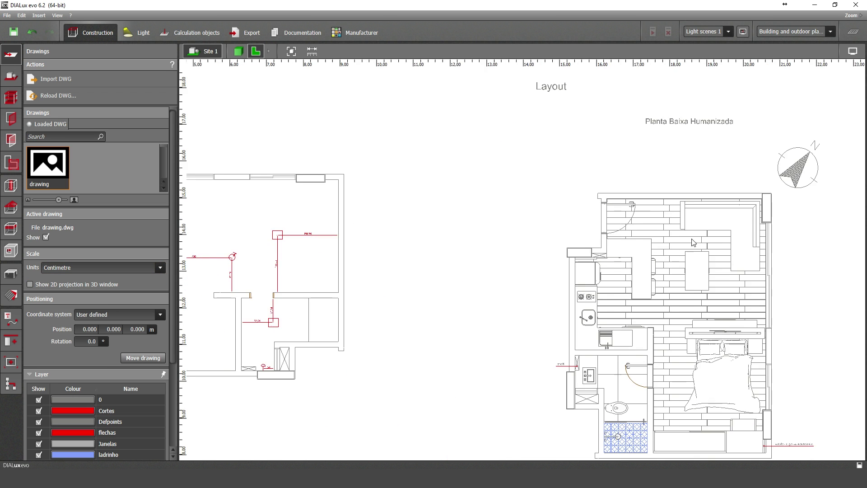
pyautogui.click(312, 51)
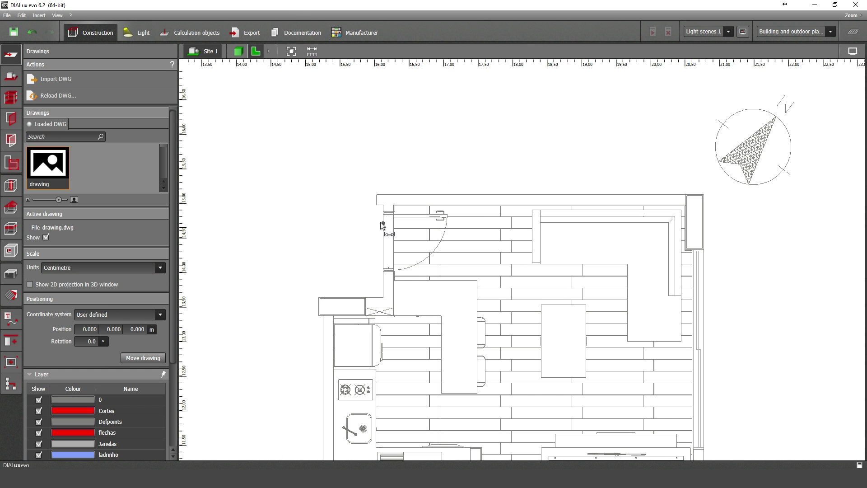
pyautogui.click(377, 194)
pyautogui.click(708, 195)
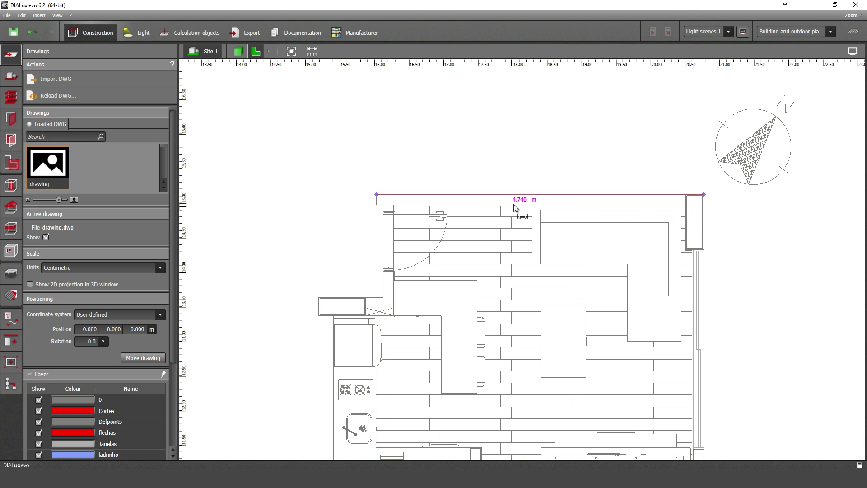
# Pan and zoom to show the whole floor plan with its Layout title
pyautogui.moveTo(513, 205); pyautogui.dragTo(502, 231, button='middle')
pyautogui.scroll(2, 502, 230)
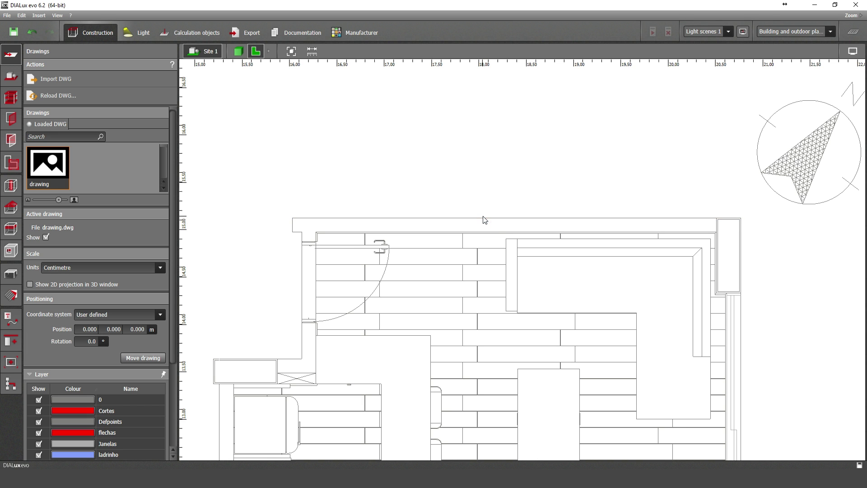
pyautogui.scroll(-5, 485, 221)
pyautogui.scroll(-3, 461, 183)
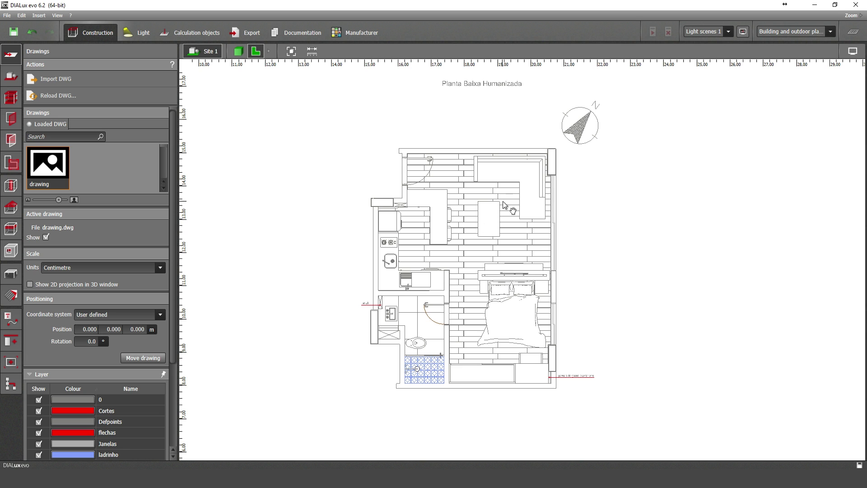
pyautogui.moveTo(470, 185)
pyautogui.mouseDown(button='right')
pyautogui.moveTo(494, 243)
pyautogui.moveTo(515, 212)
pyautogui.mouseUp(button='right')
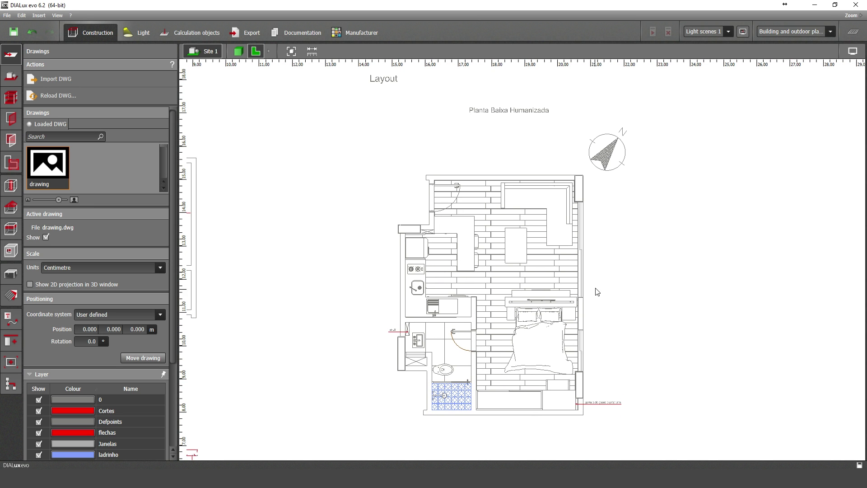
pyautogui.moveTo(596, 291); pyautogui.dragTo(595, 272, button='right')
pyautogui.moveTo(523, 225); pyautogui.dragTo(517, 220, button='right')
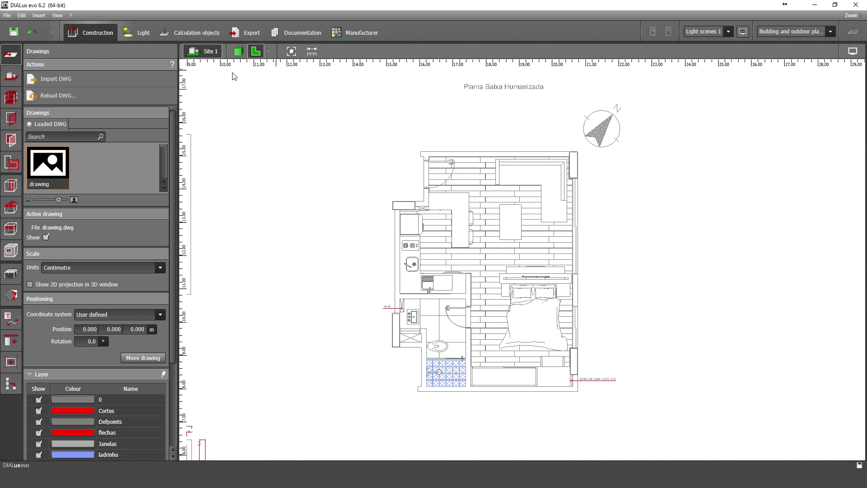
# Browse the save dialog to the DIALux Lesson folder on Рабочий стол
pyautogui.click(15, 34)
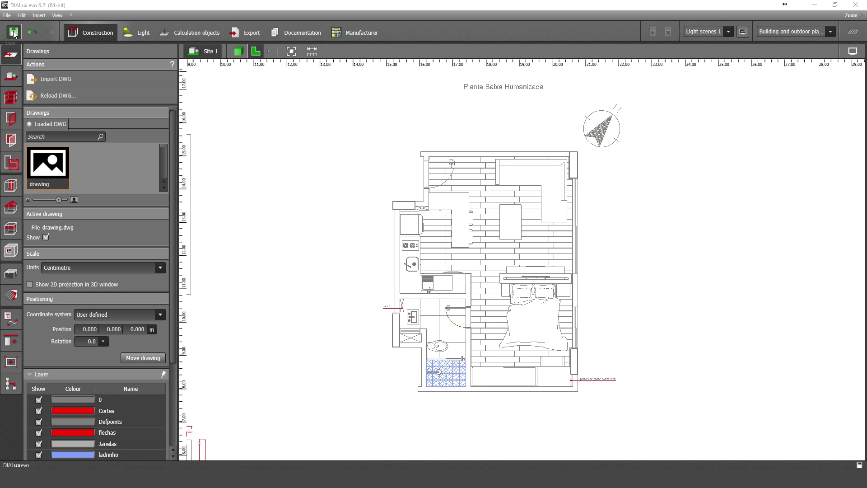
pyautogui.moveTo(412, 253); pyautogui.dragTo(412, 189)
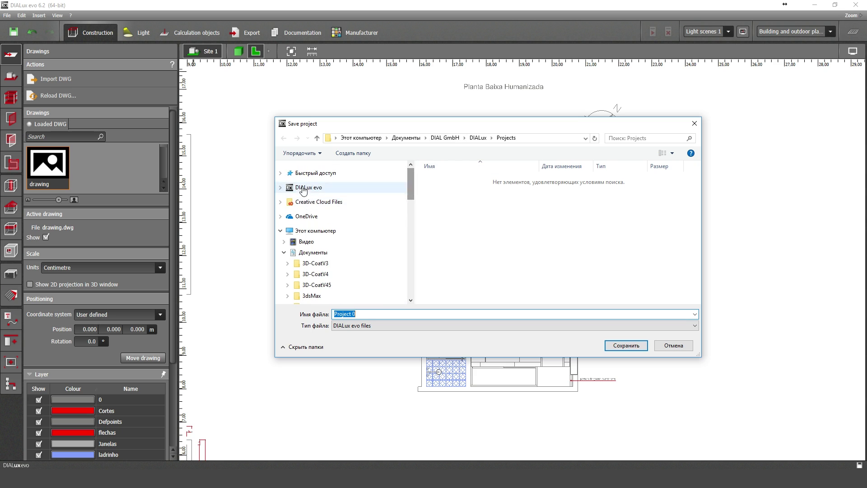
pyautogui.click(281, 231)
pyautogui.click(281, 231)
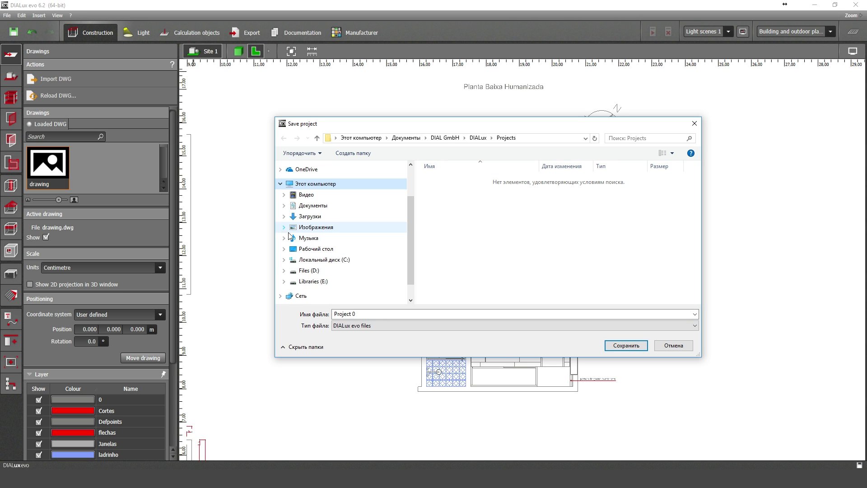
pyautogui.click(318, 260)
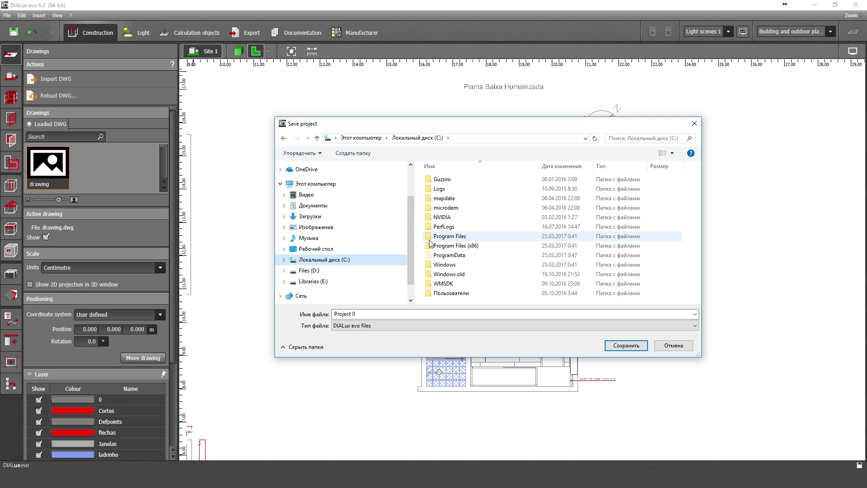
pyautogui.scroll(1, 325, 217)
pyautogui.click(335, 232)
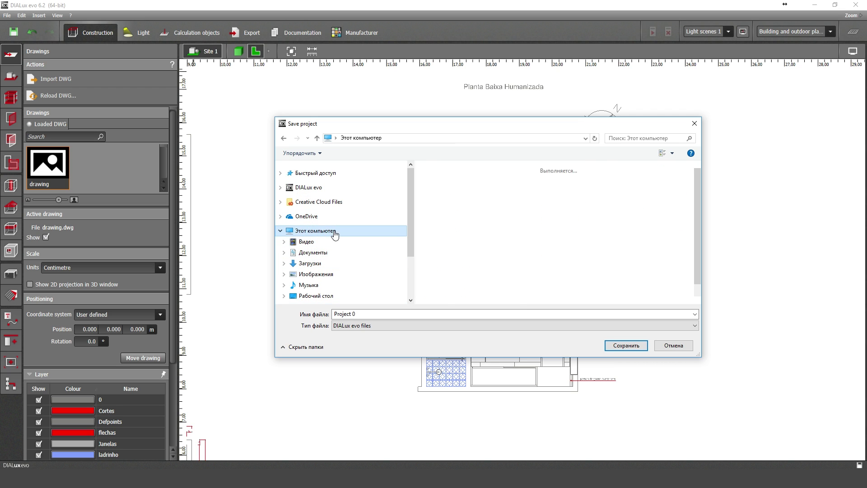
pyautogui.click(316, 296)
pyautogui.doubleClick(441, 182)
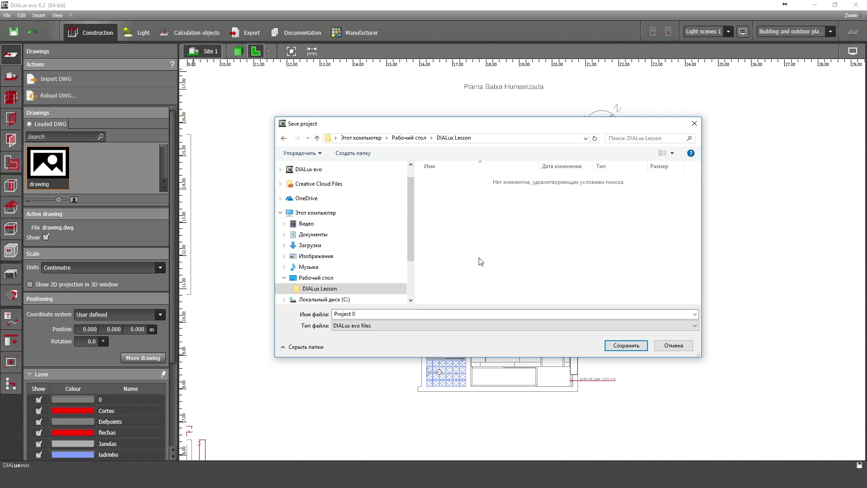
# Name the project file 001_lesson1 and save it
pyautogui.doubleClick(389, 315)
pyautogui.write('001_lesson1')
pyautogui.press('Return')
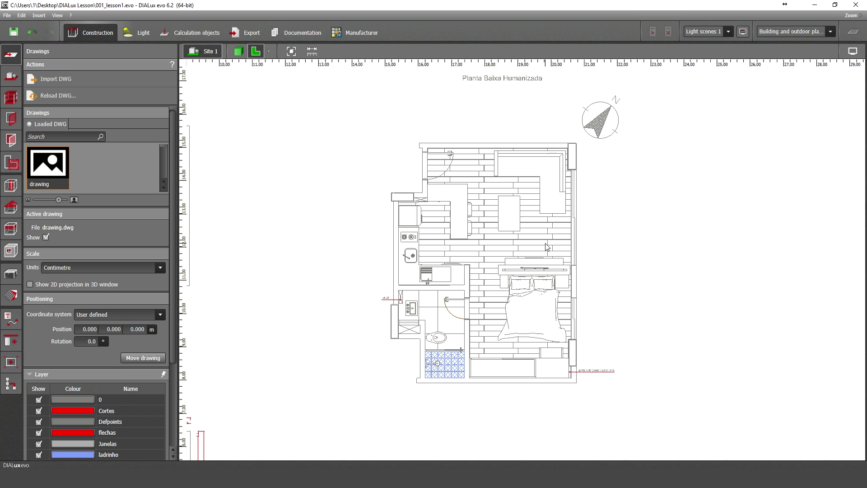
pyautogui.moveTo(581, 267); pyautogui.dragTo(588, 272, button='middle')
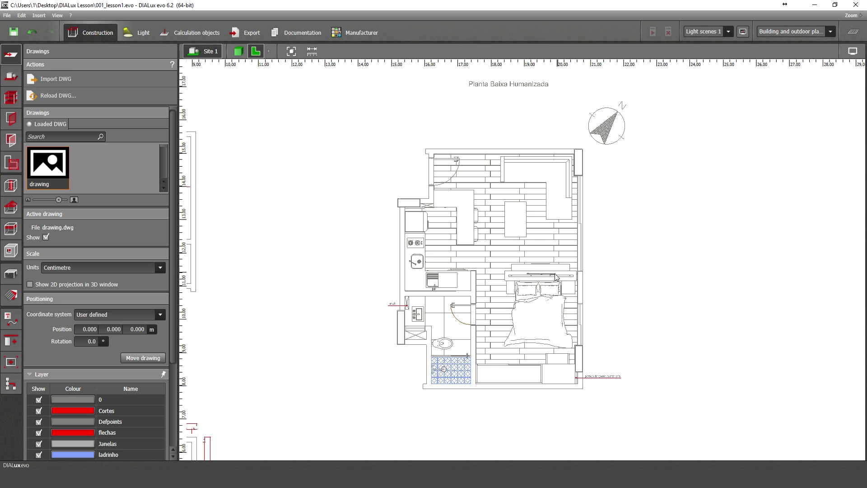